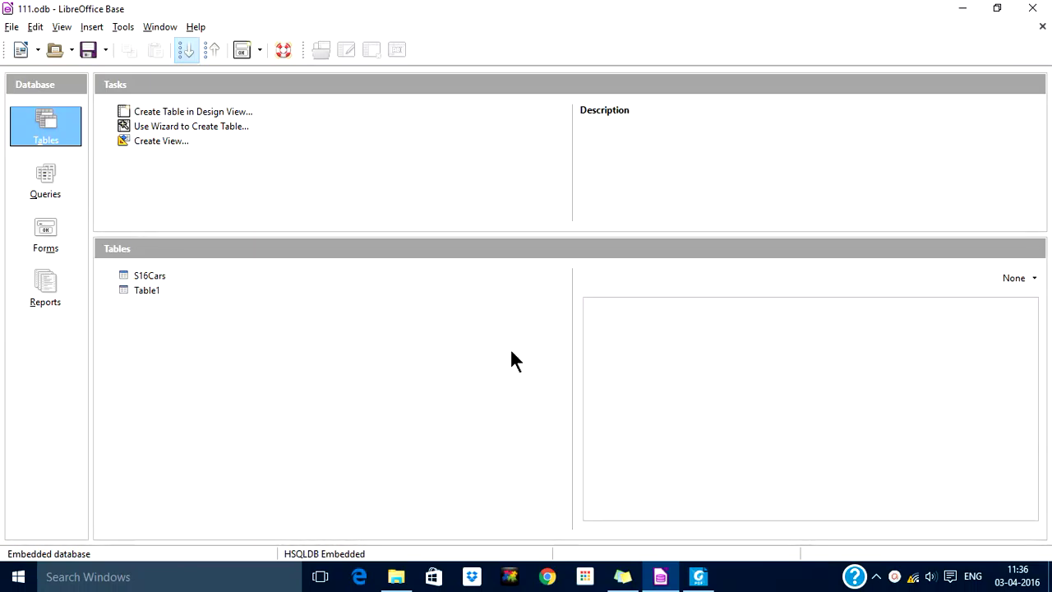
- Open the S16Cars table in design view to review its structure, then close it
click(154, 276)
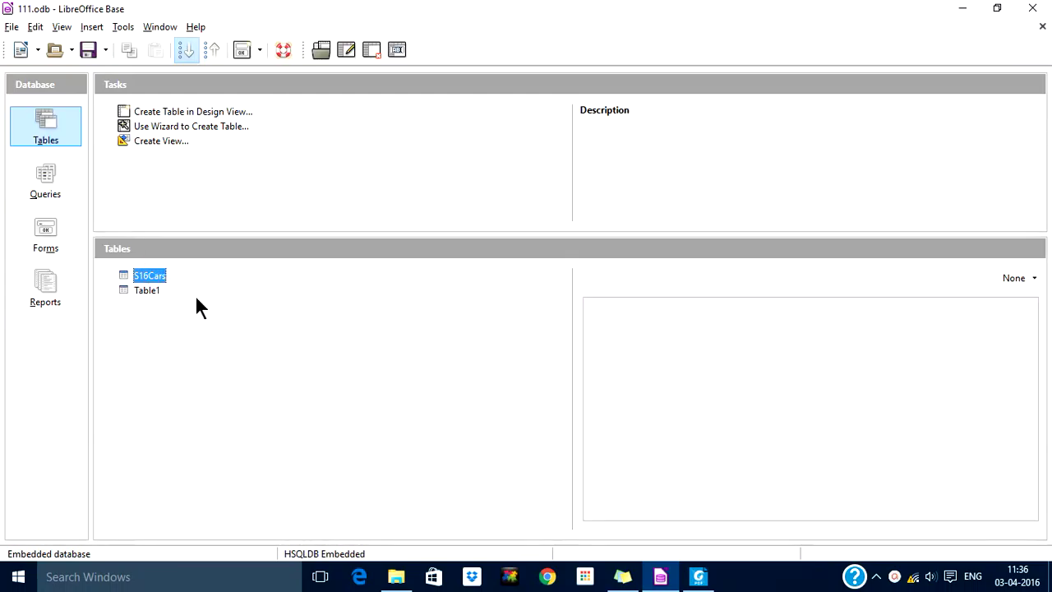
click(157, 277)
right_click(155, 275)
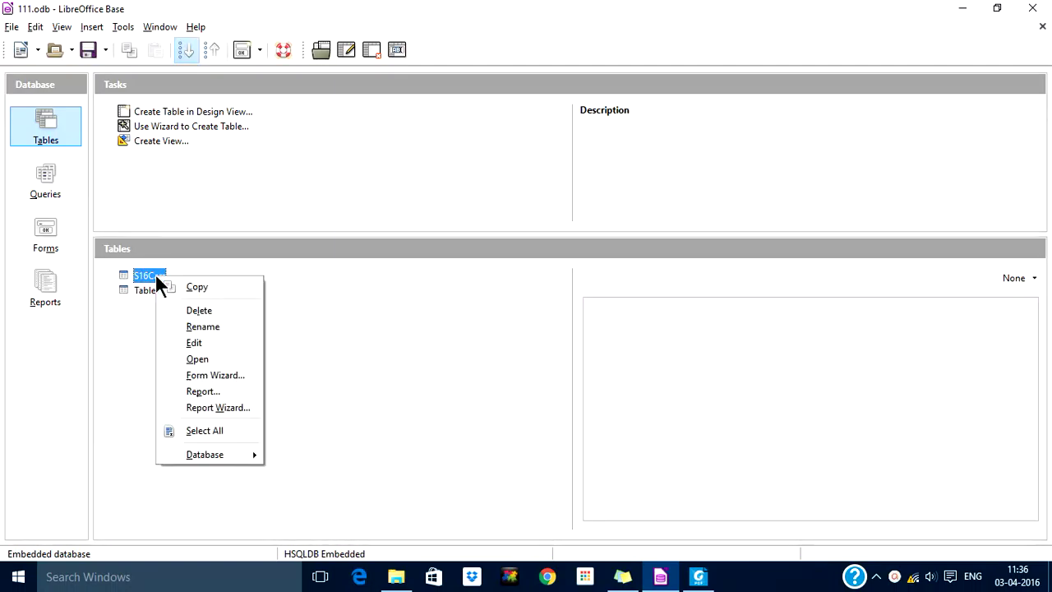
click(195, 343)
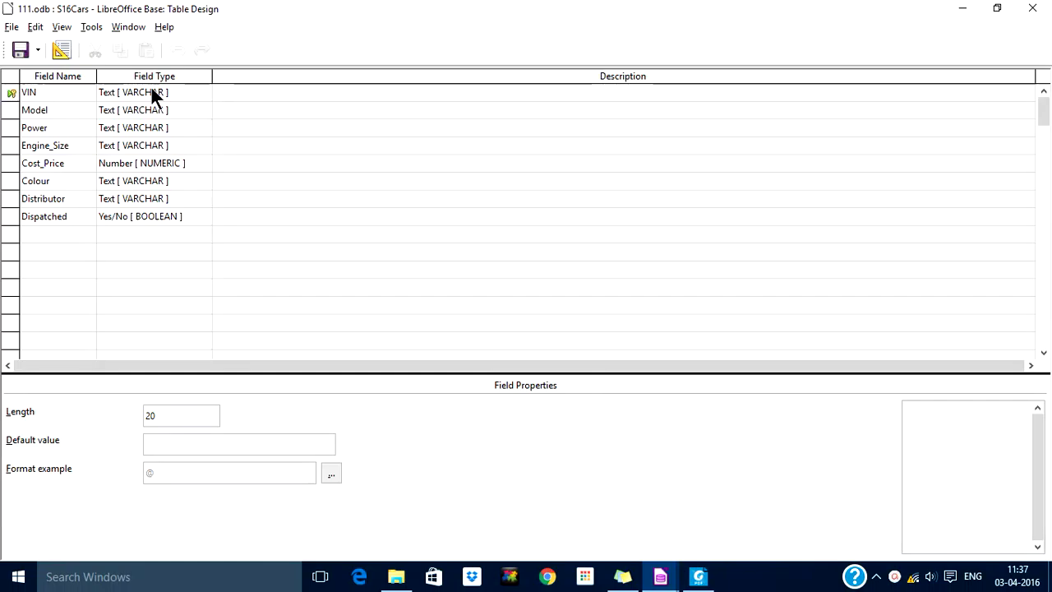
click(1032, 10)
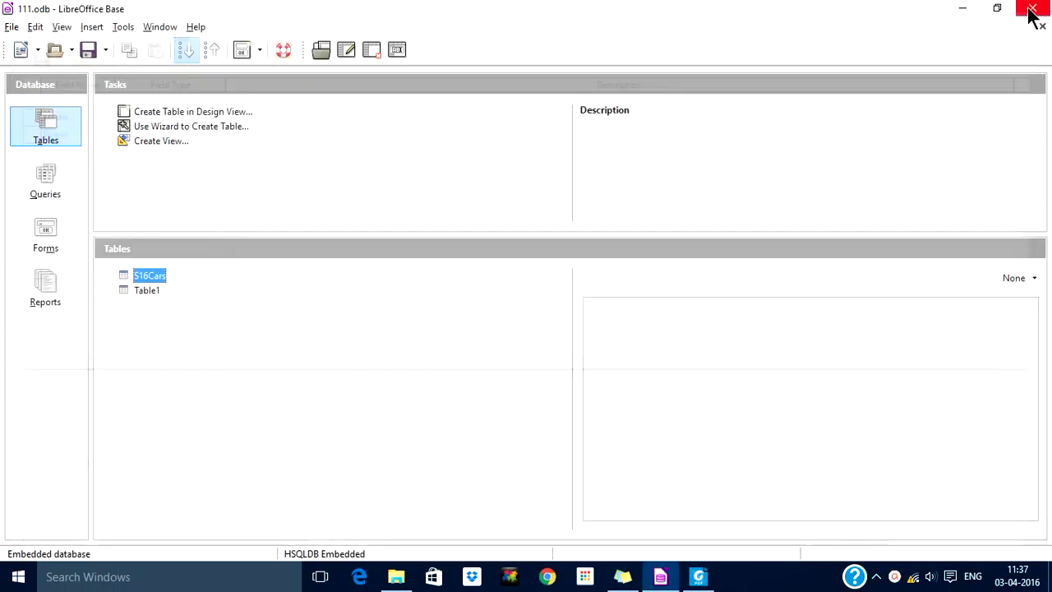
- Review Table1's structure in design view and close it
right_click(152, 294)
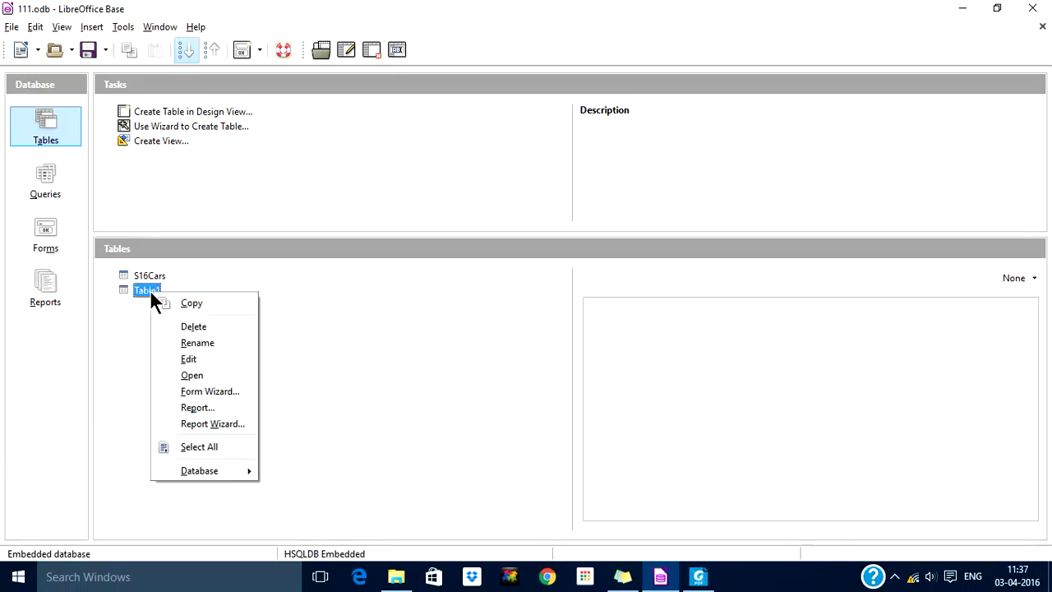
click(191, 361)
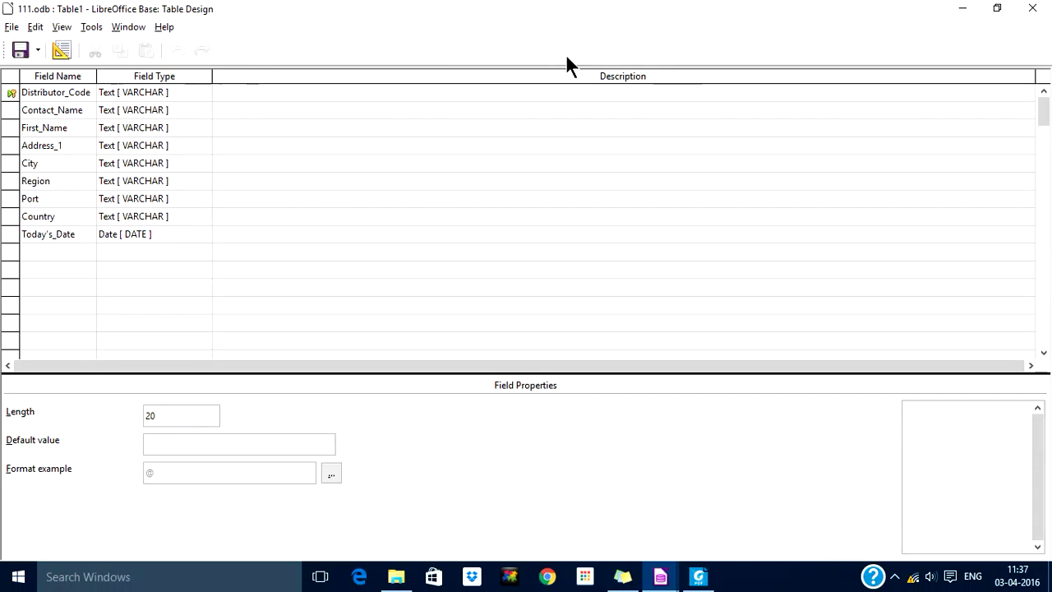
click(1033, 9)
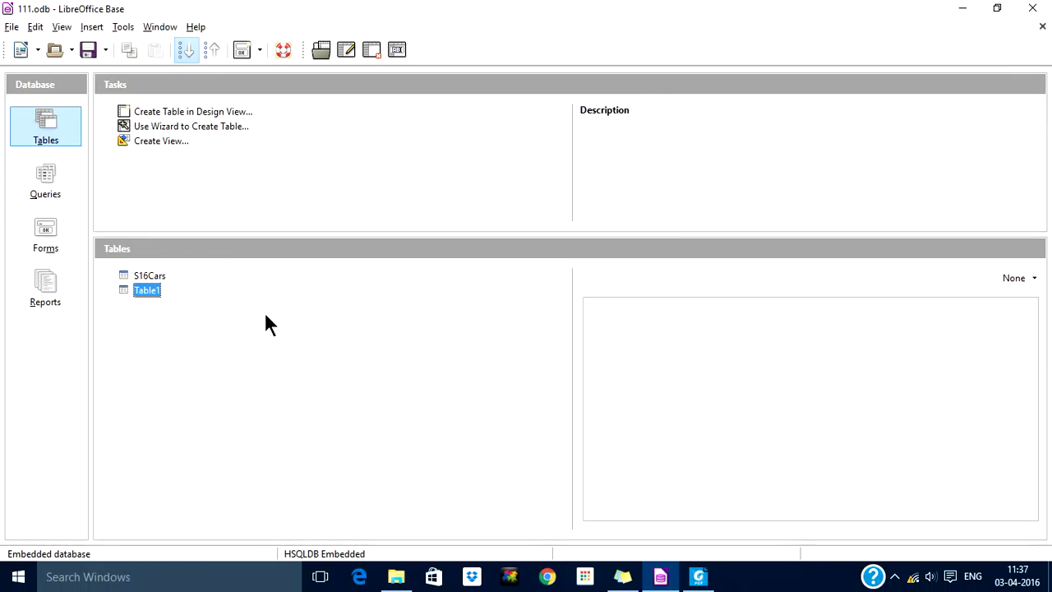
- Open Tools > Relationships and add the S16Cars and Table1 tables to the layout
click(146, 289)
click(124, 27)
mouse_move(152, 31)
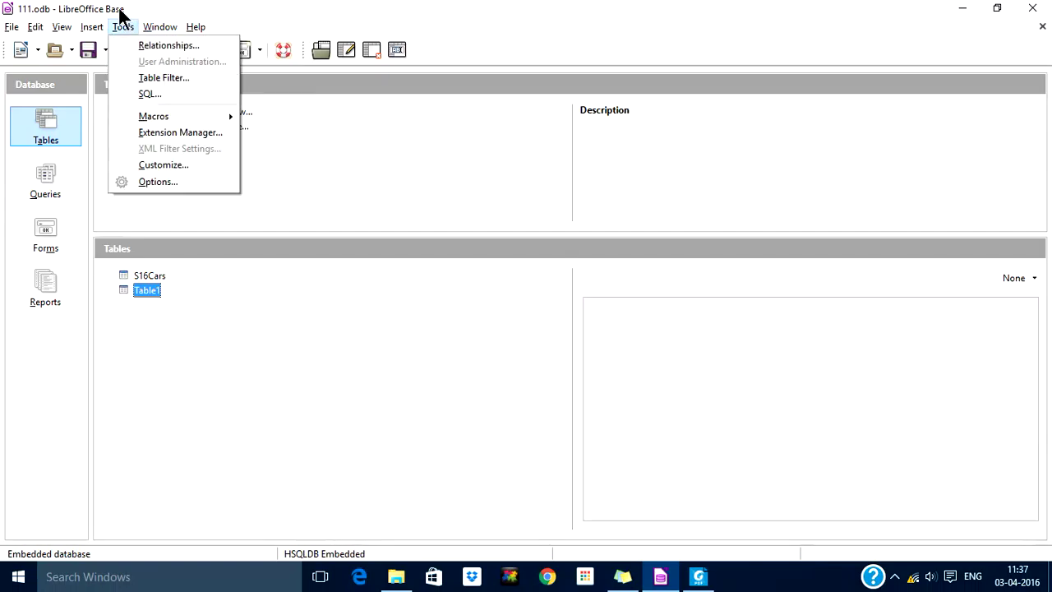
click(141, 46)
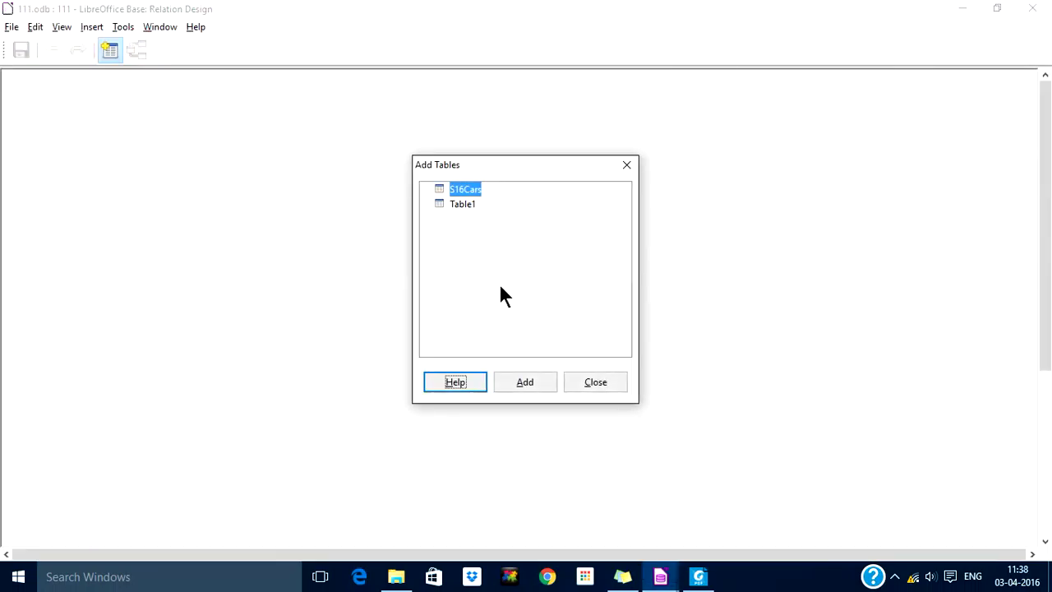
click(524, 383)
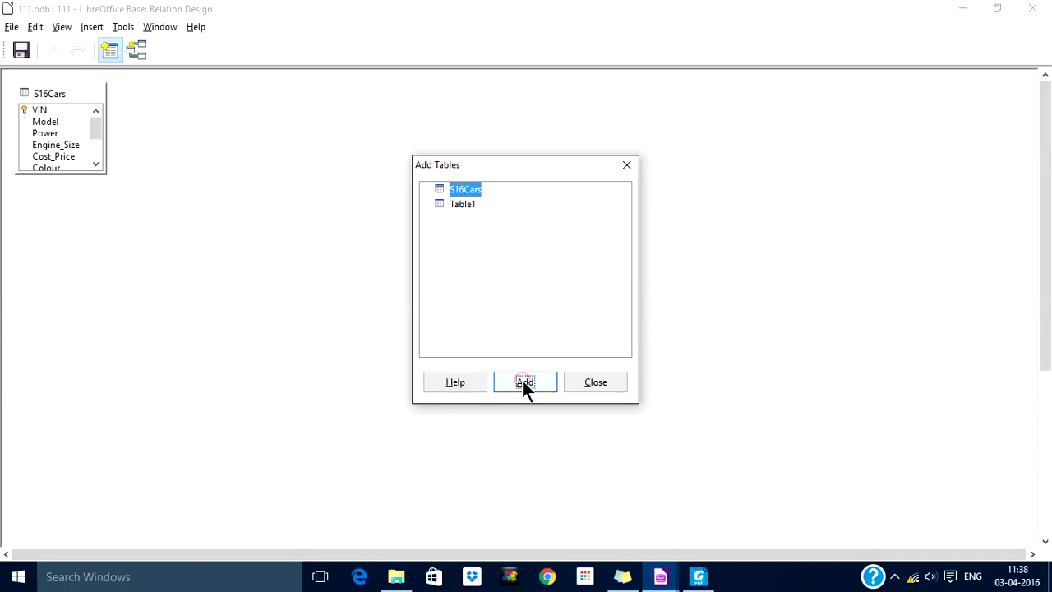
click(465, 204)
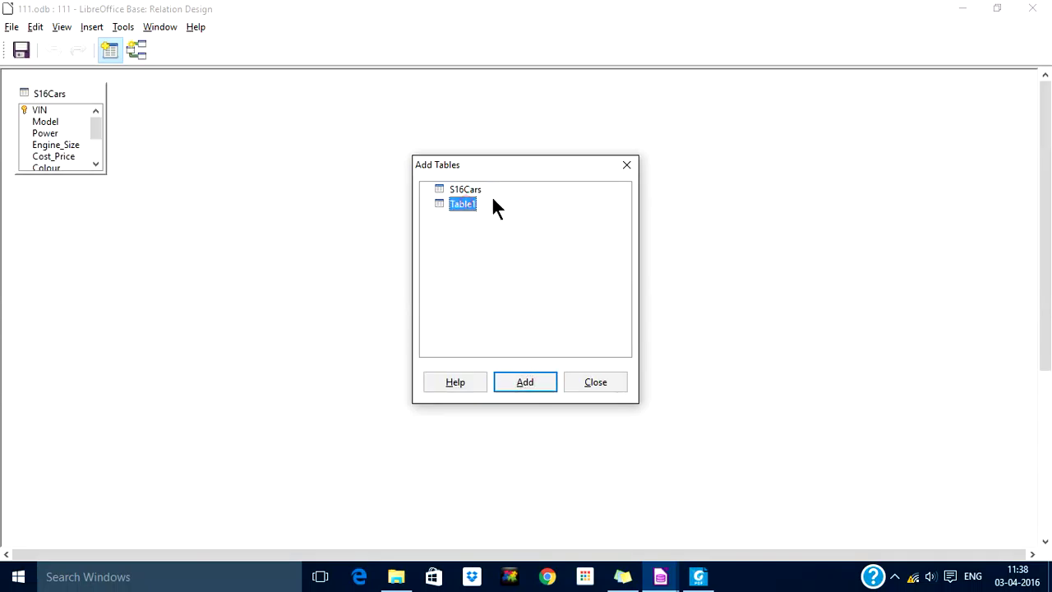
click(522, 383)
click(600, 383)
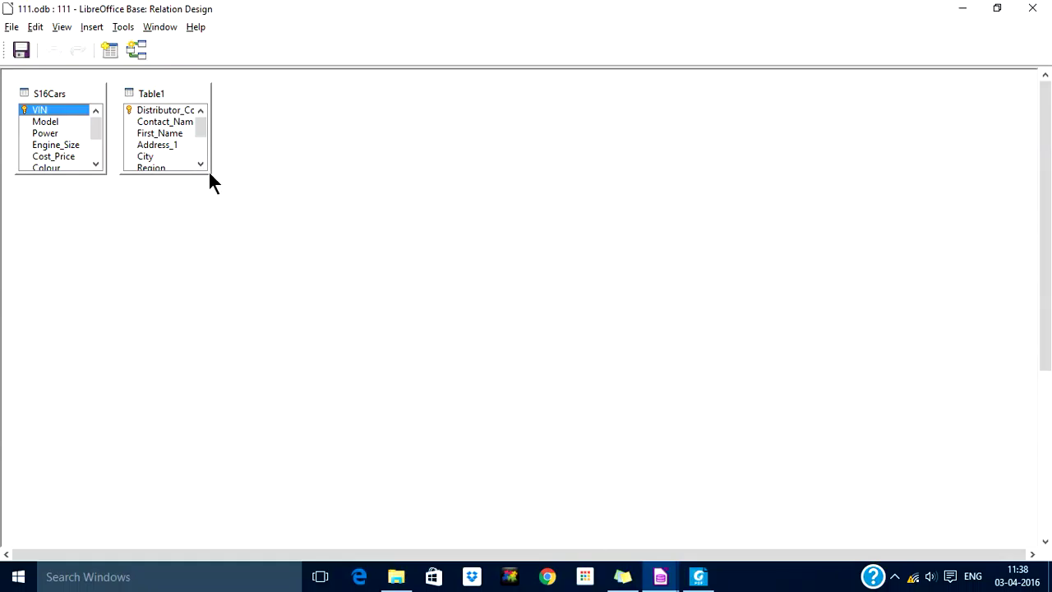
- Enlarge the Table1 and S16Cars field lists to show every field and move Table1 farther right
drag(210, 173, 254, 225)
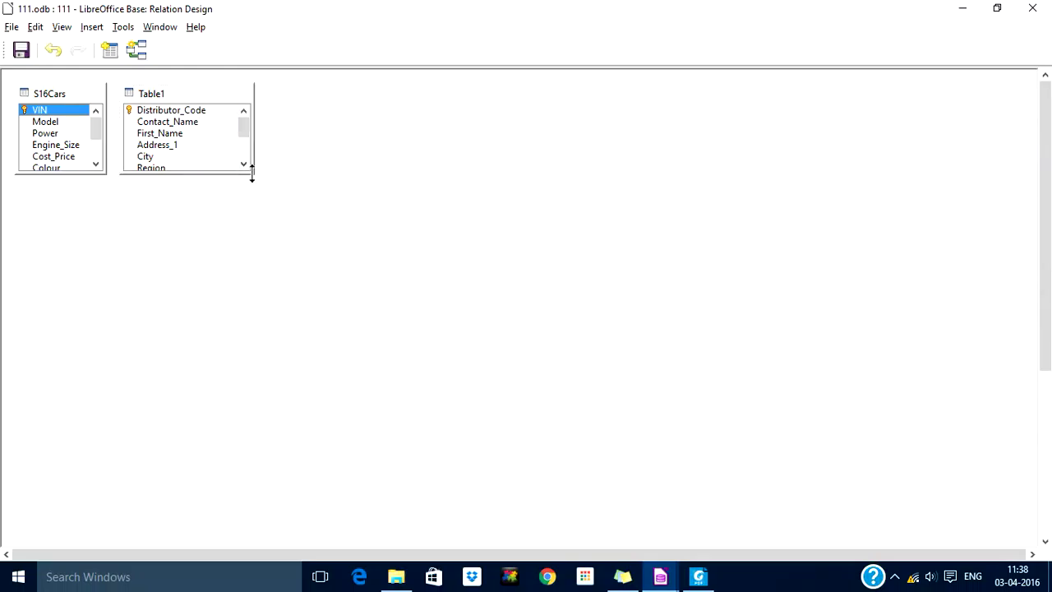
drag(251, 171, 262, 238)
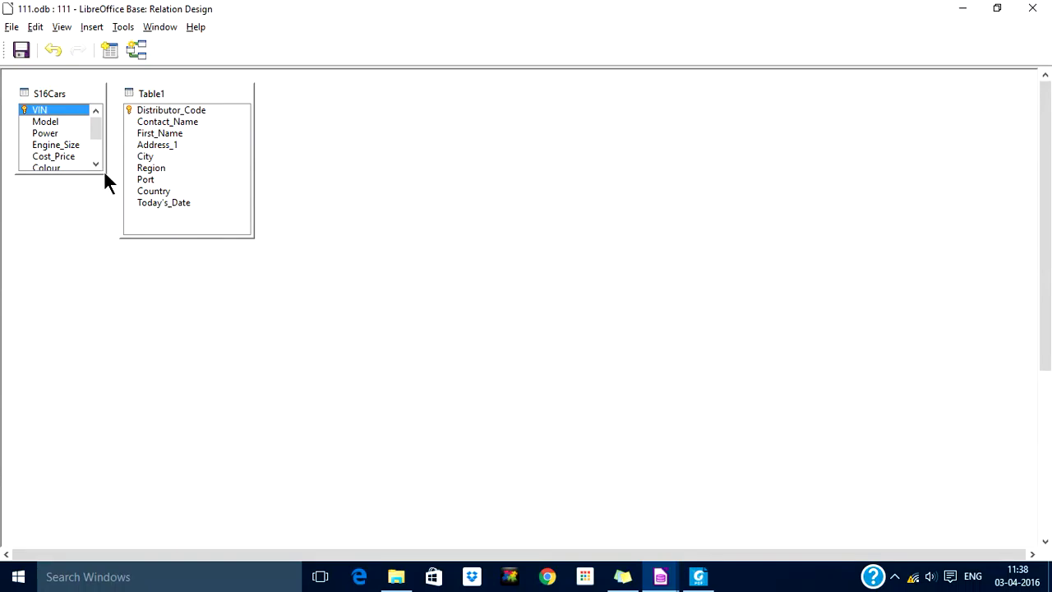
drag(105, 174, 148, 252)
drag(203, 89, 294, 89)
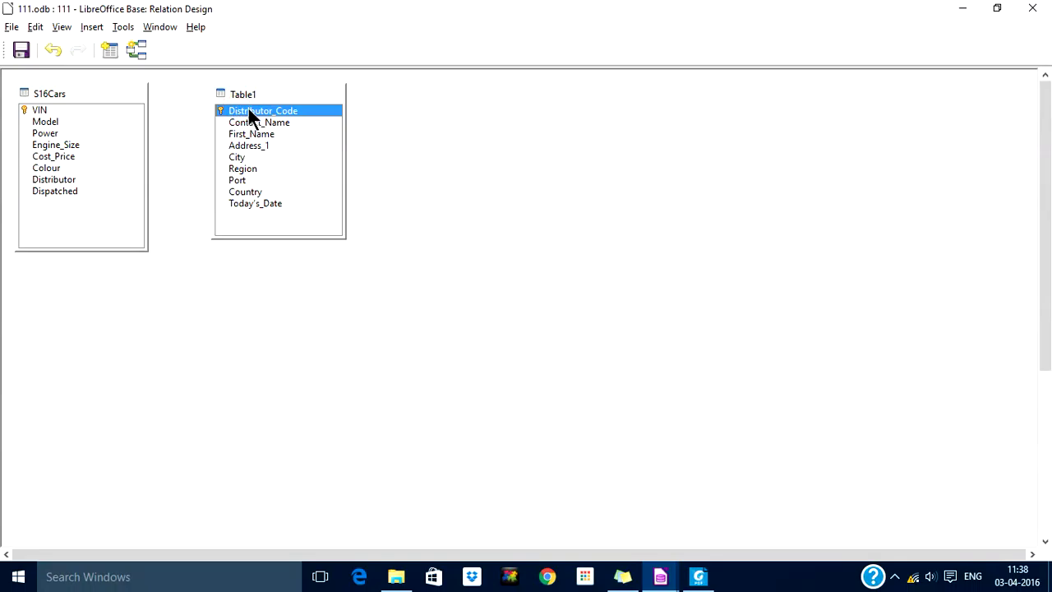
- Link Table1.Distributor_Code to S16Cars.Distributor, save the relationship and close the designer
click(63, 180)
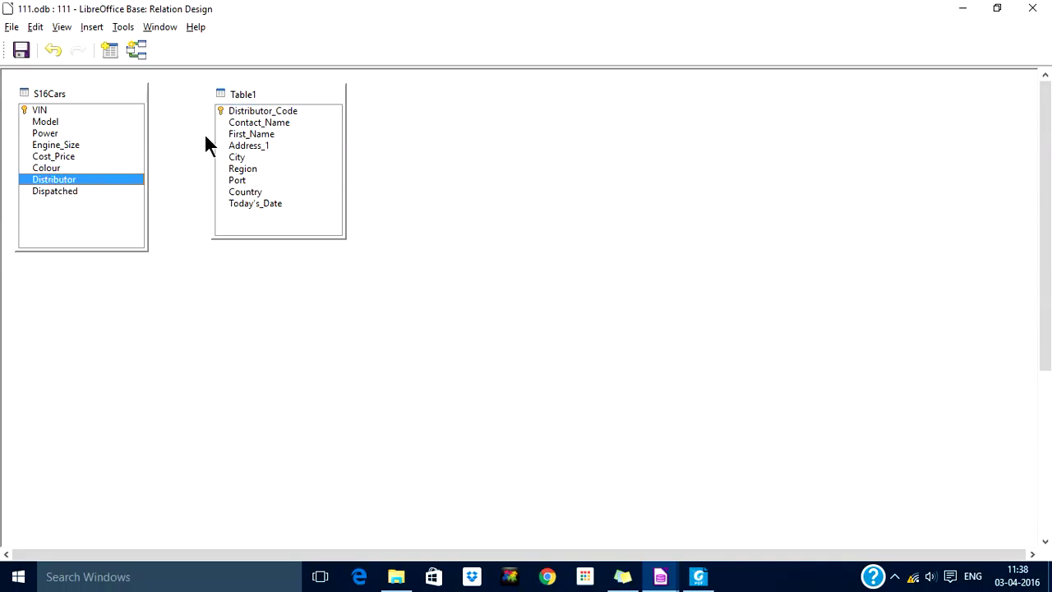
click(248, 110)
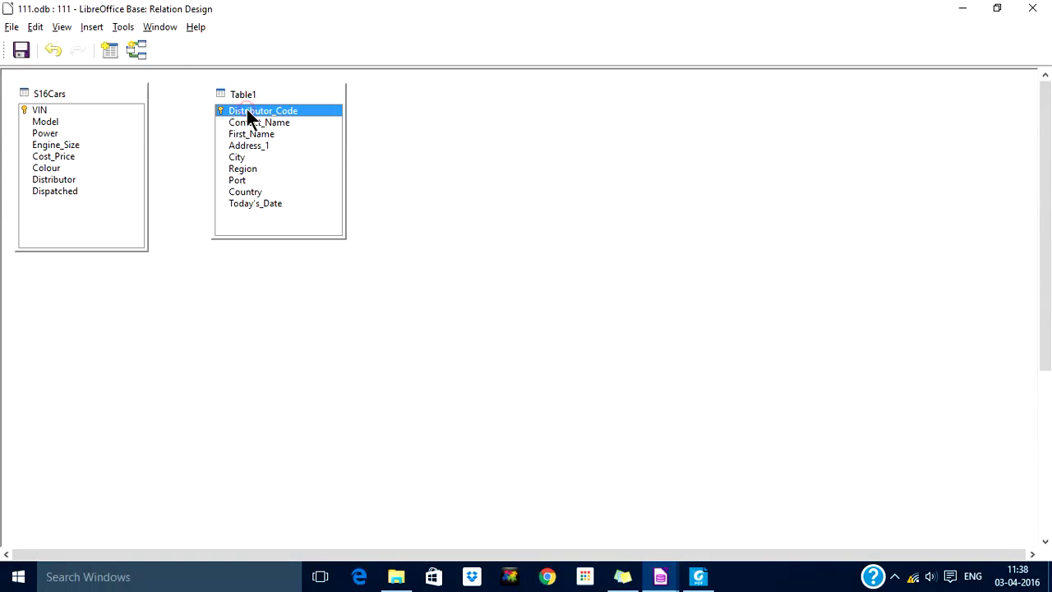
drag(246, 111, 85, 180)
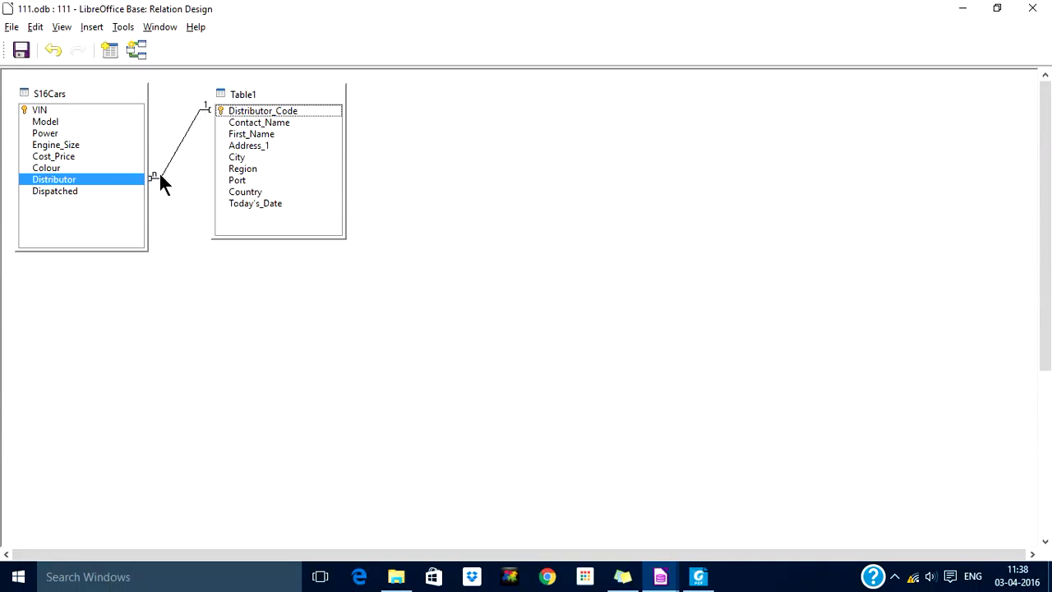
click(21, 49)
click(285, 92)
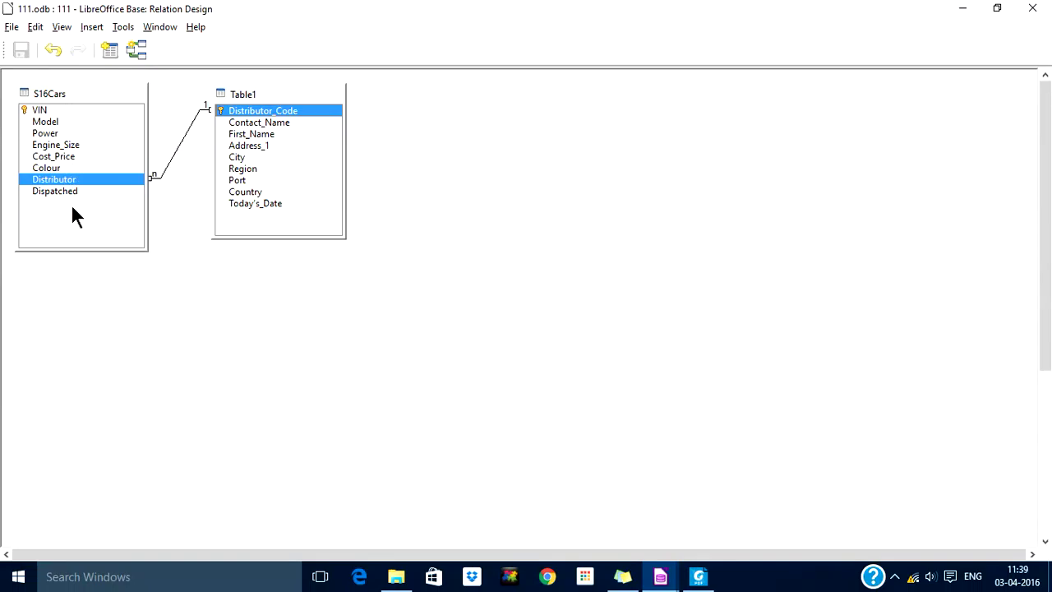
click(1033, 12)
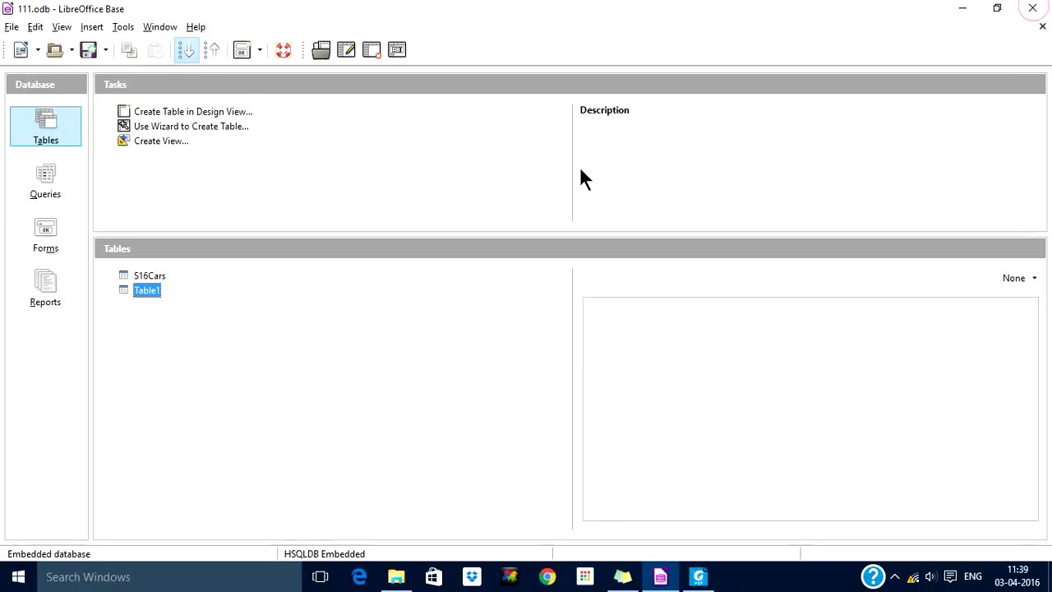
- Save the database, open S16Cars' data, jump to the last record and onto the blank new row
click(85, 51)
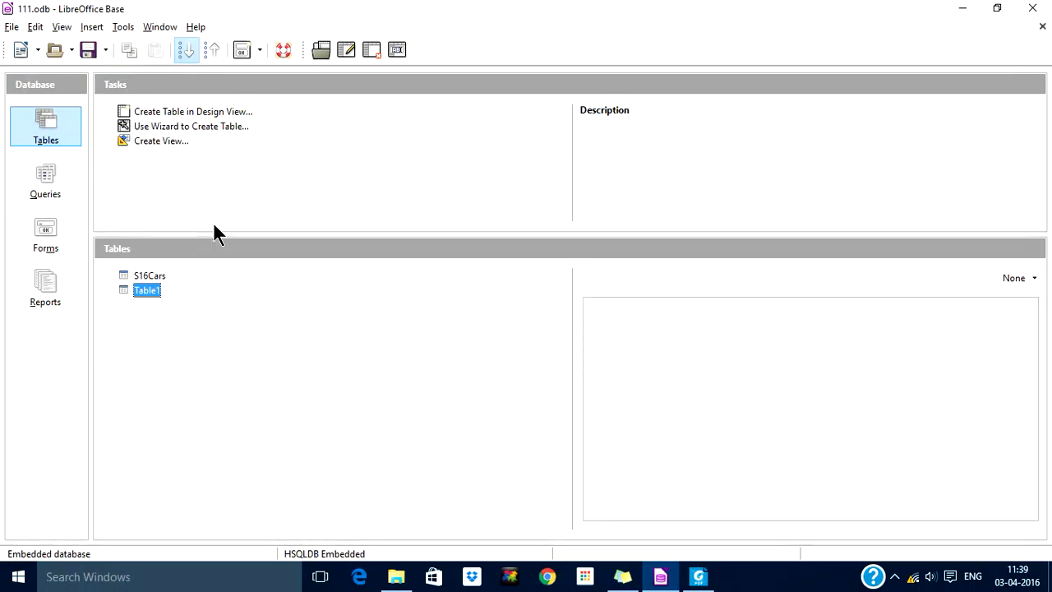
double_click(154, 276)
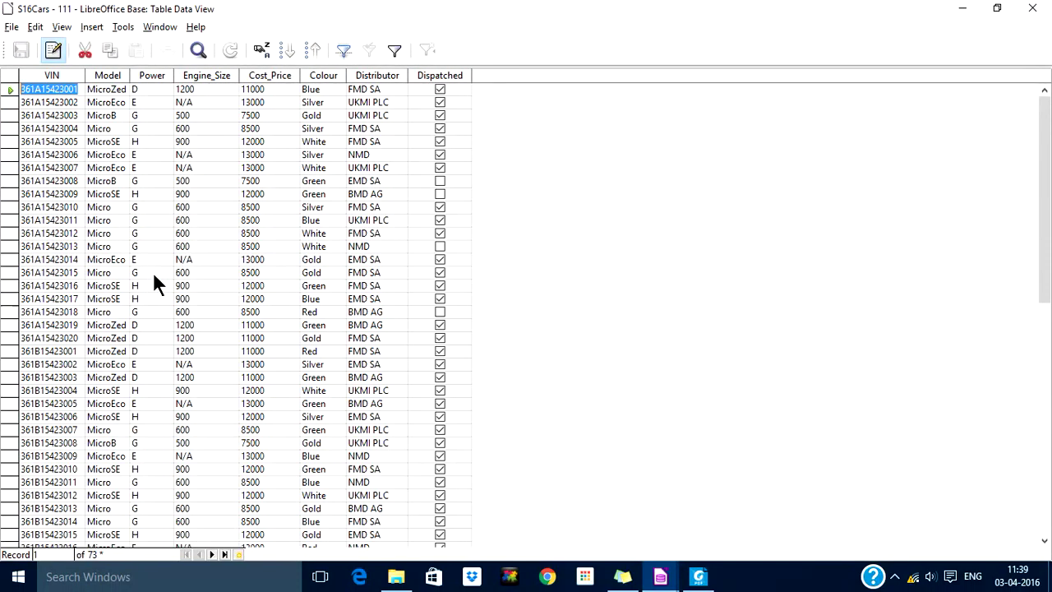
click(225, 554)
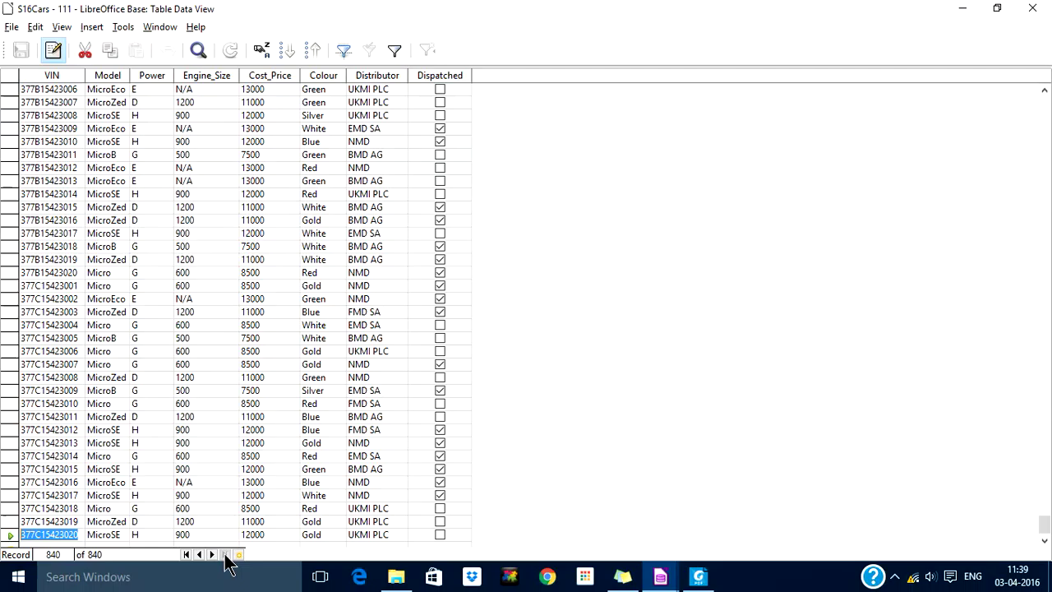
key(Tab)
key(Tab)
key(Tab)
key(Tab)
key(Tab)
key(Tab)
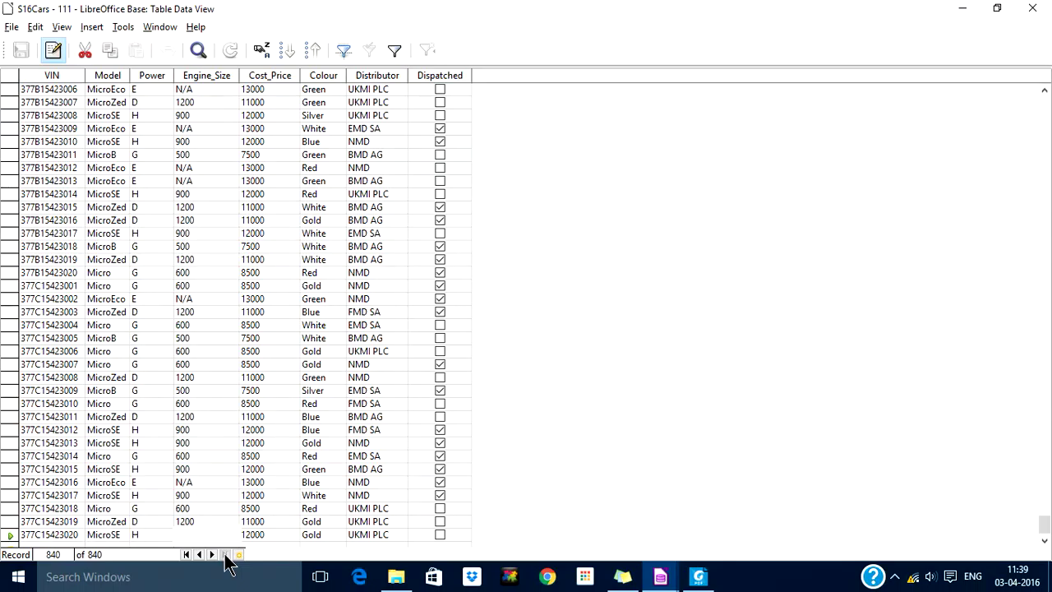
key(Tab)
key(Tab)
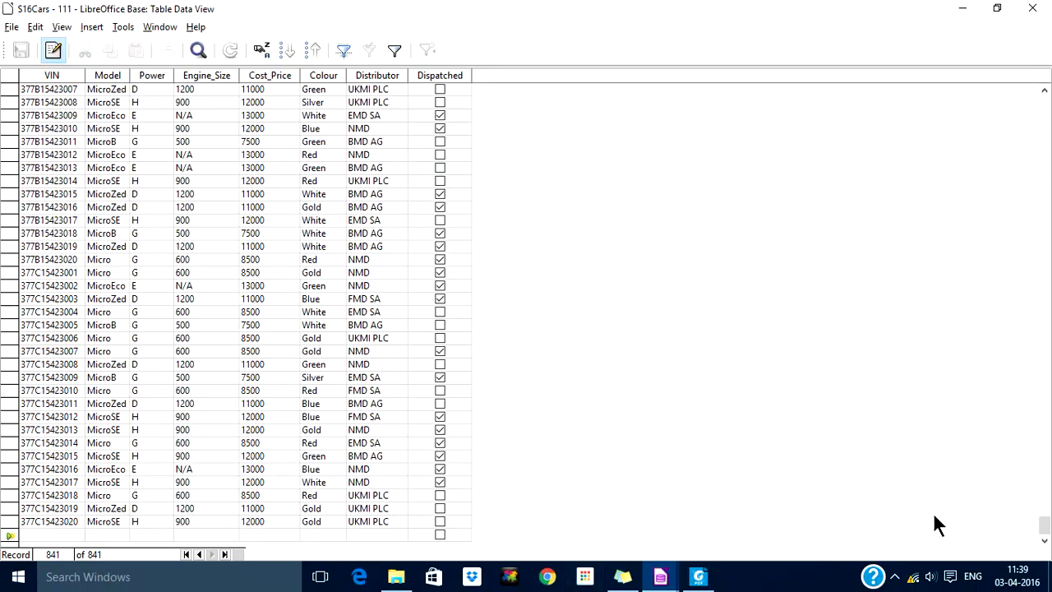
- Fill the new record with sample values hfdhfdsl, hhhjk, 799, 8900 and red
click(895, 576)
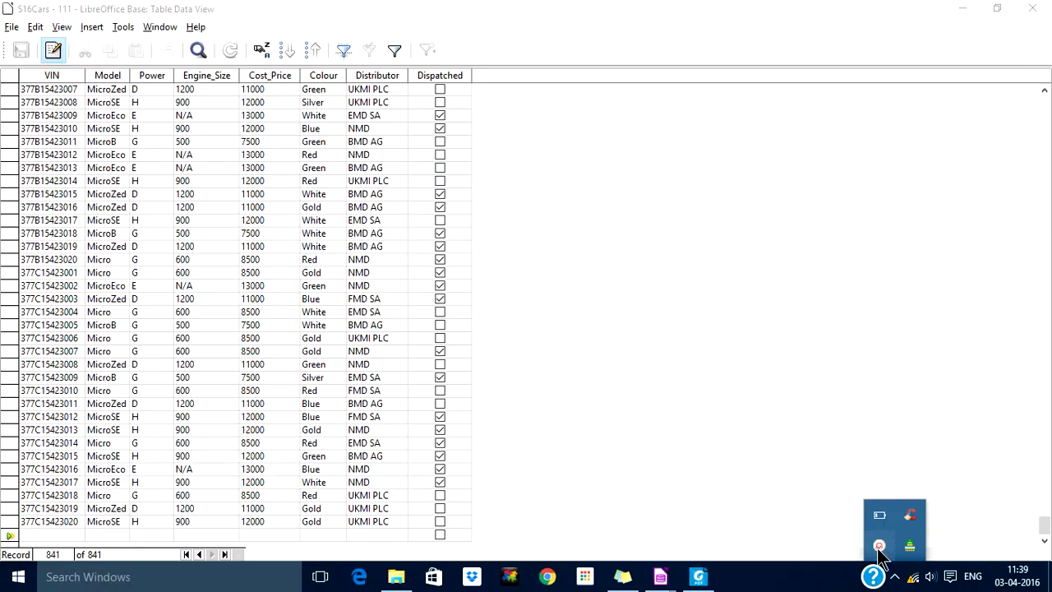
click(878, 545)
click(967, 536)
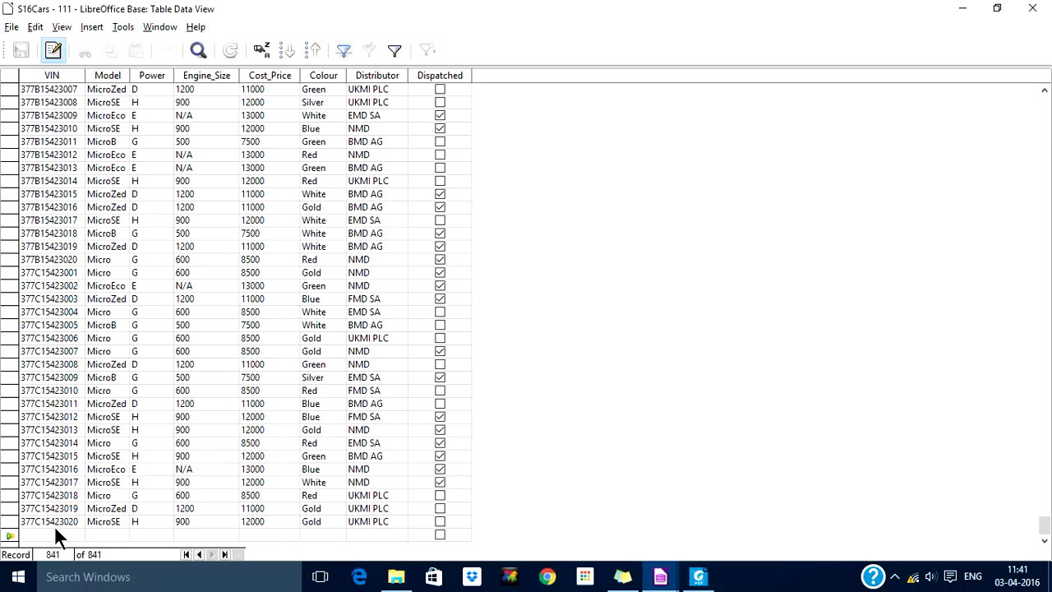
text(hfdhfdsl)
key(Tab)
text(hhhjk)
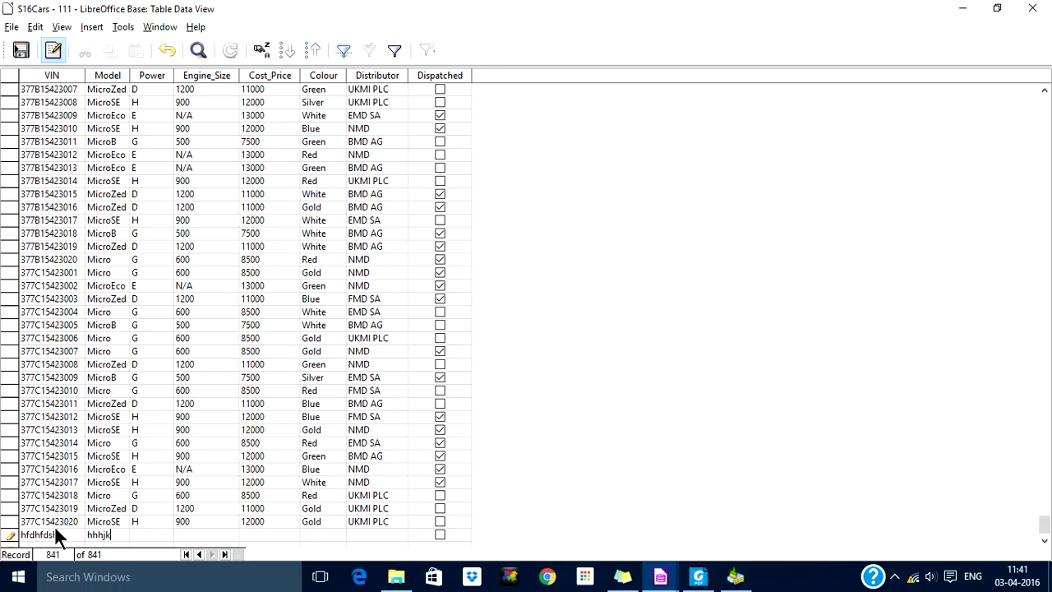
key(Tab)
text(799)
key(Tab)
text(8900)
key(Tab)
text(red)
key(Tab)
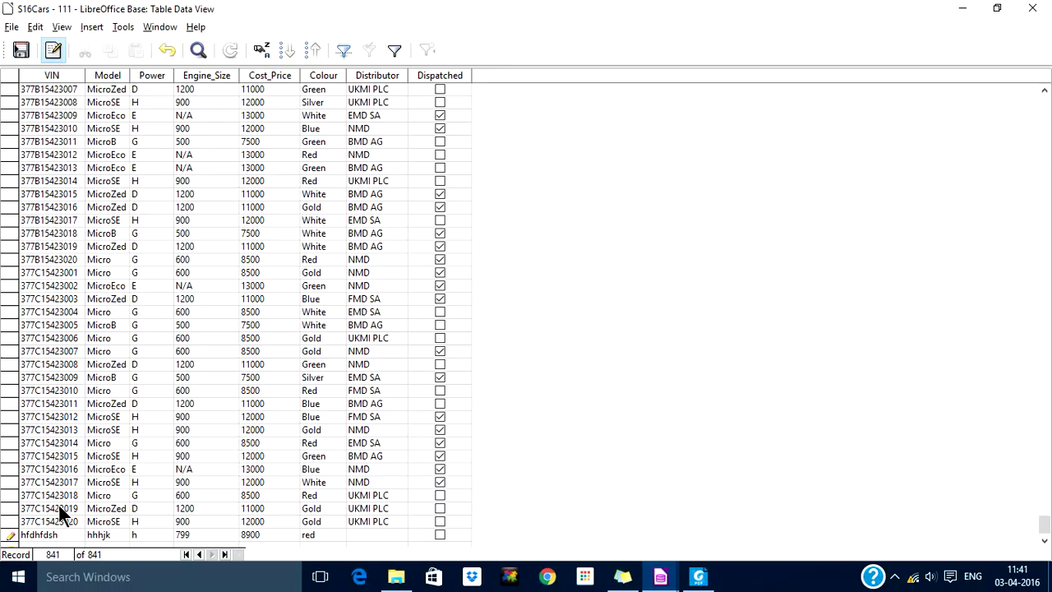
- Enter 'abcc' as the new record's Distributor and leave the field to submit it
click(371, 76)
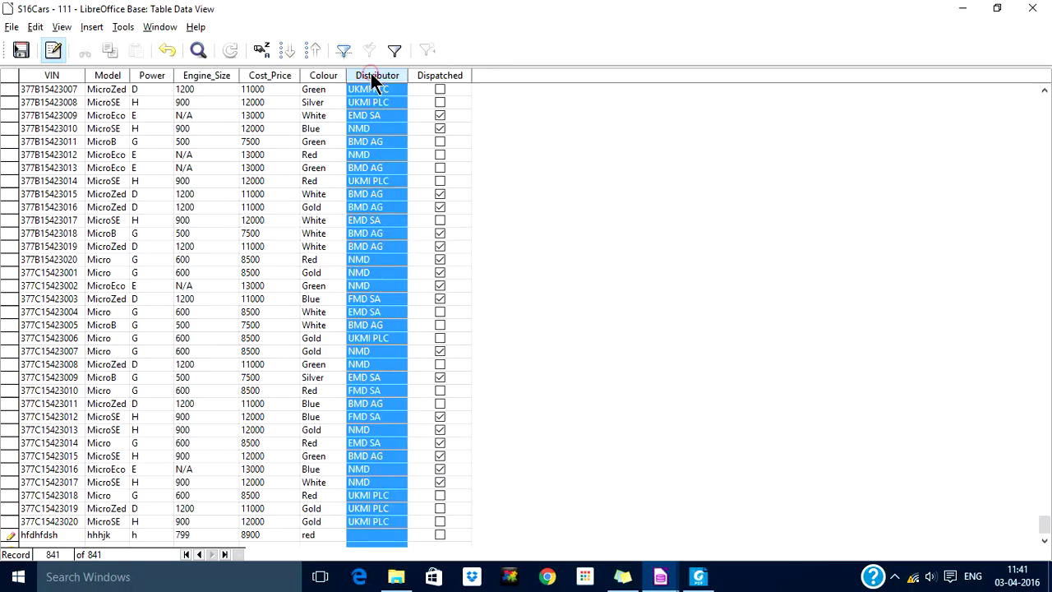
click(368, 534)
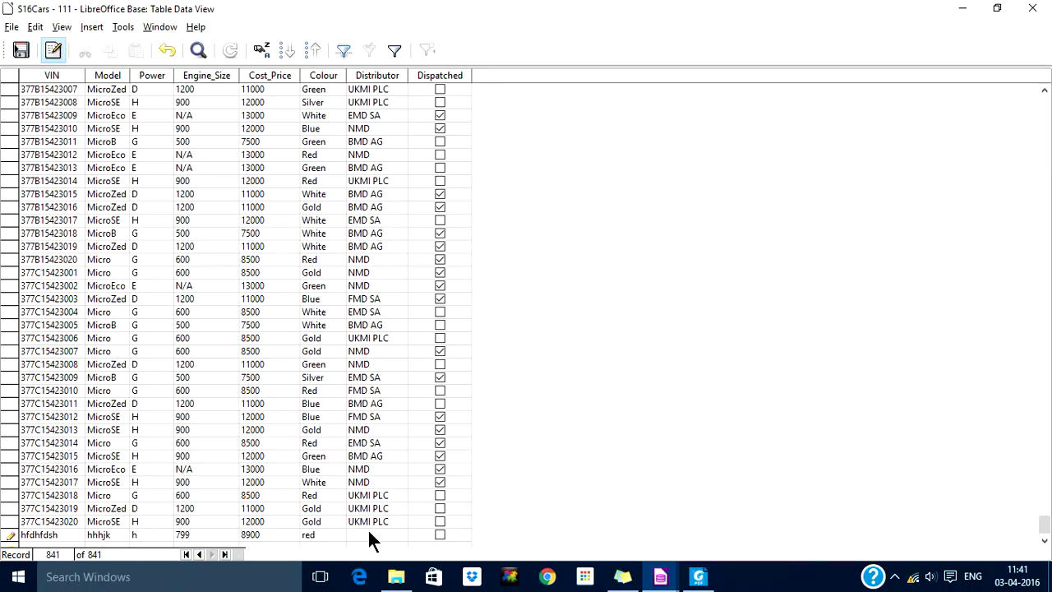
text(abcc)
key(Tab)
key(Tab)
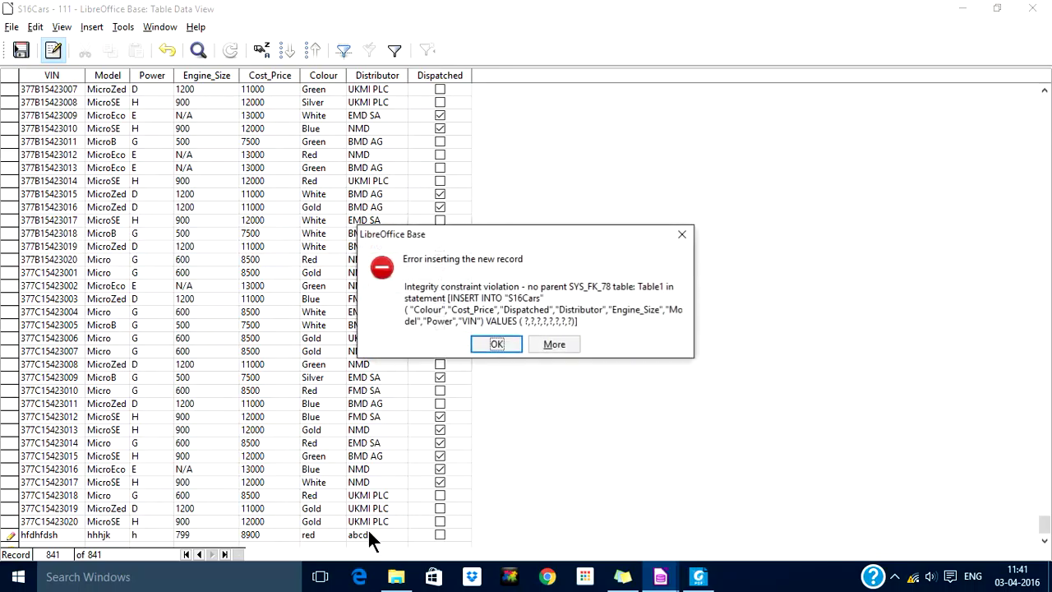
- Dismiss the integrity error, undo the rejected data entry, and close the S16Cars data view
click(493, 344)
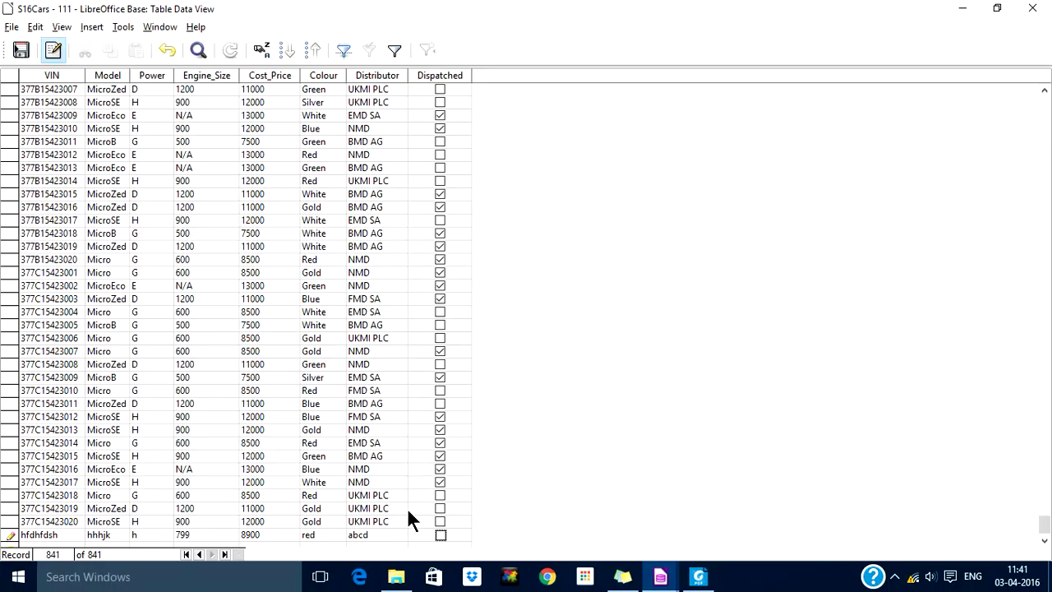
click(9, 535)
right_click(8, 535)
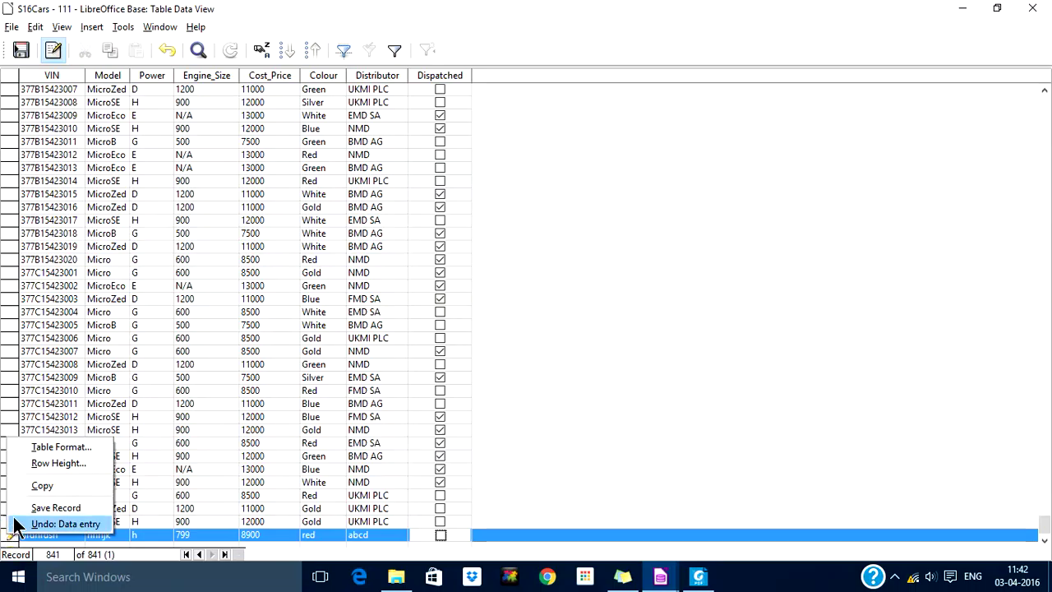
click(15, 522)
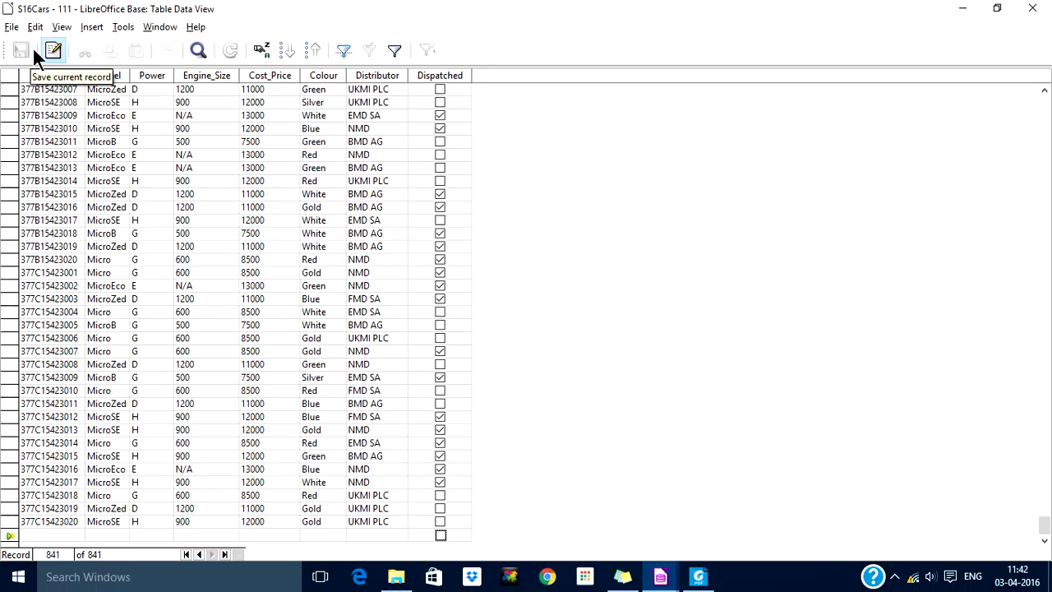
click(1034, 10)
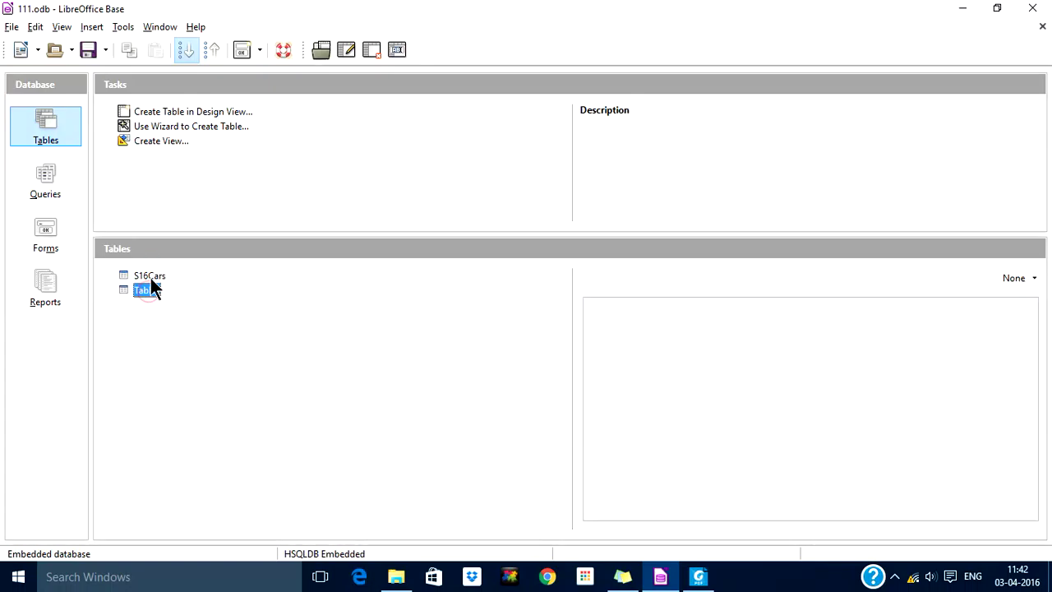
- Switch to the Queries list and open the Labels query for editing
click(150, 275)
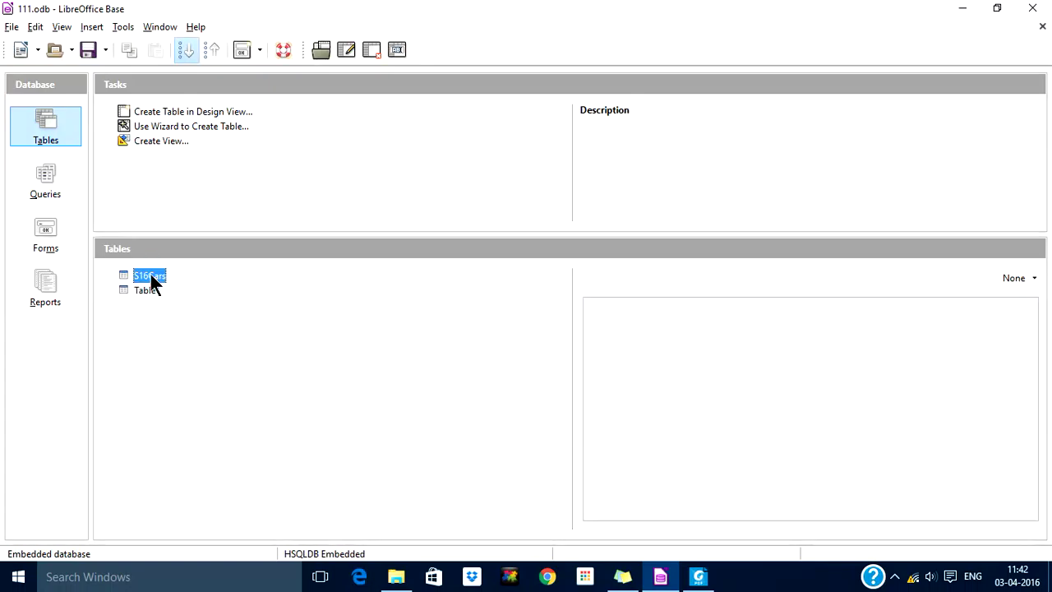
click(41, 173)
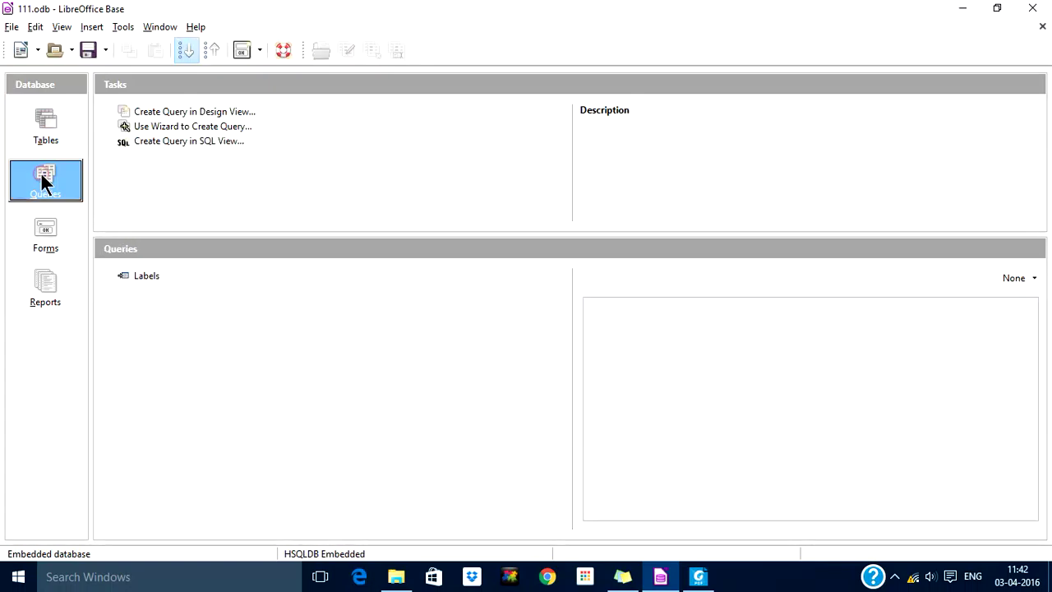
right_click(143, 275)
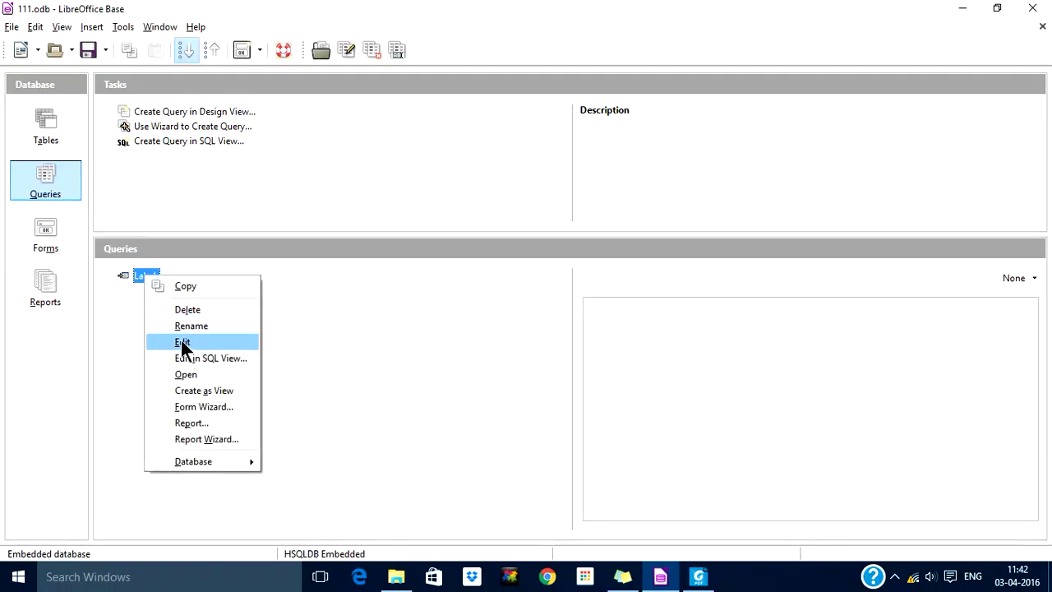
click(182, 344)
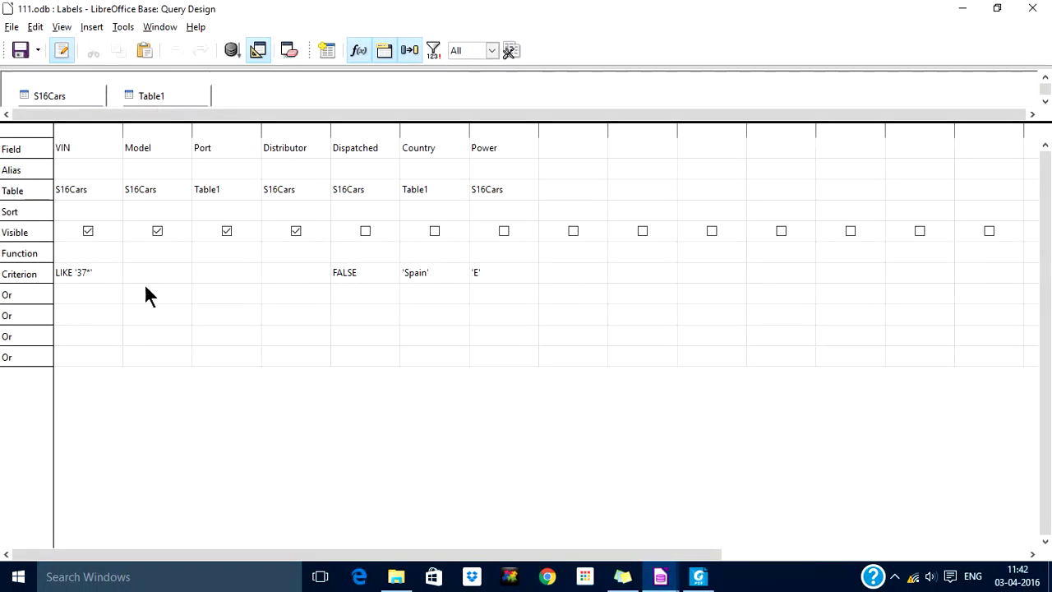
- Check the Port and Model column lists, enlarge the table area, and move Table1 right to expose the join
click(238, 148)
click(253, 146)
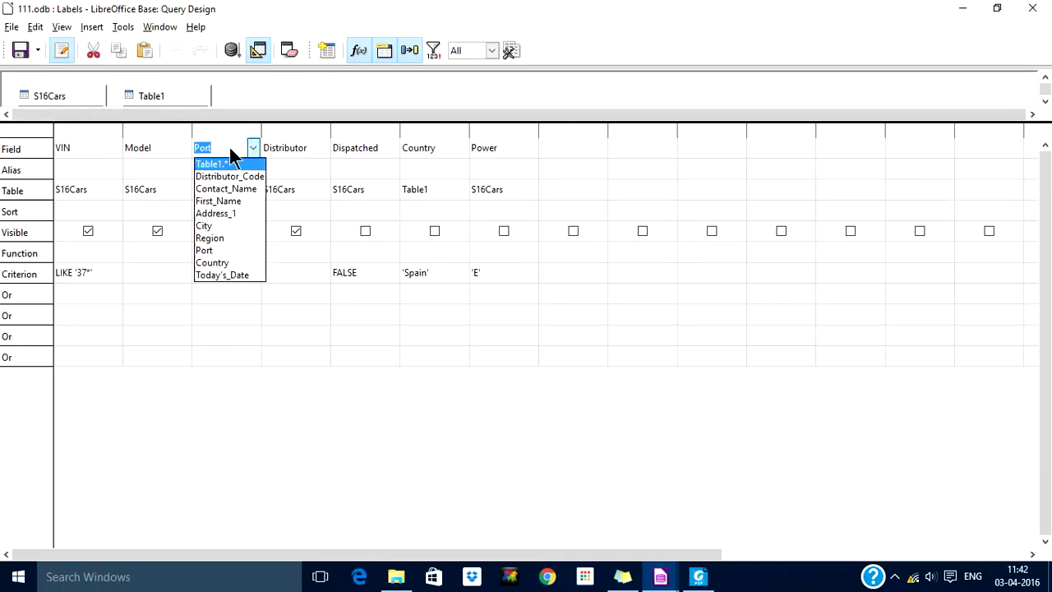
click(167, 141)
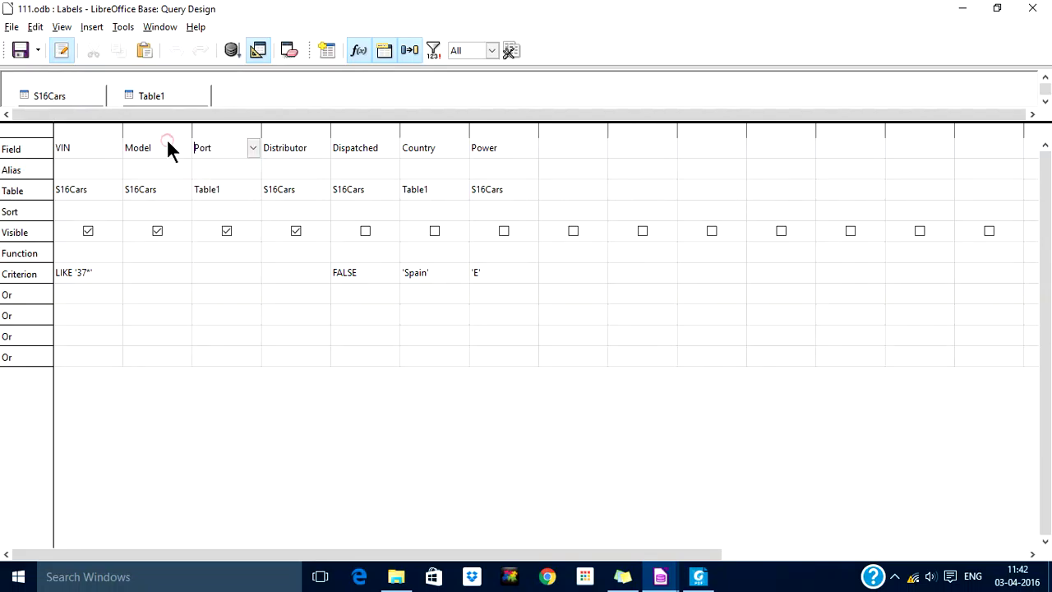
click(167, 140)
click(183, 148)
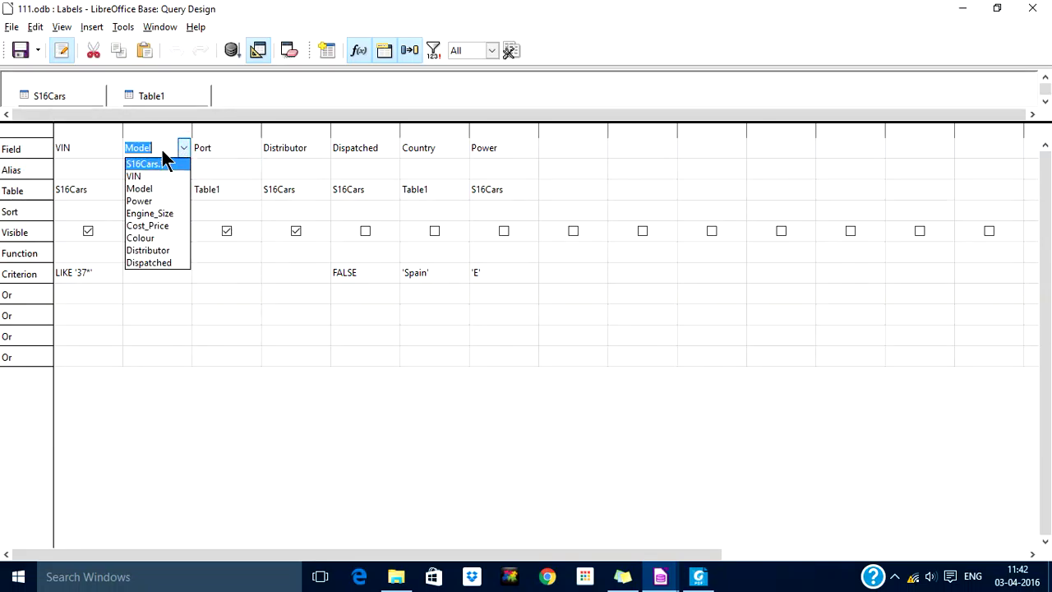
click(161, 147)
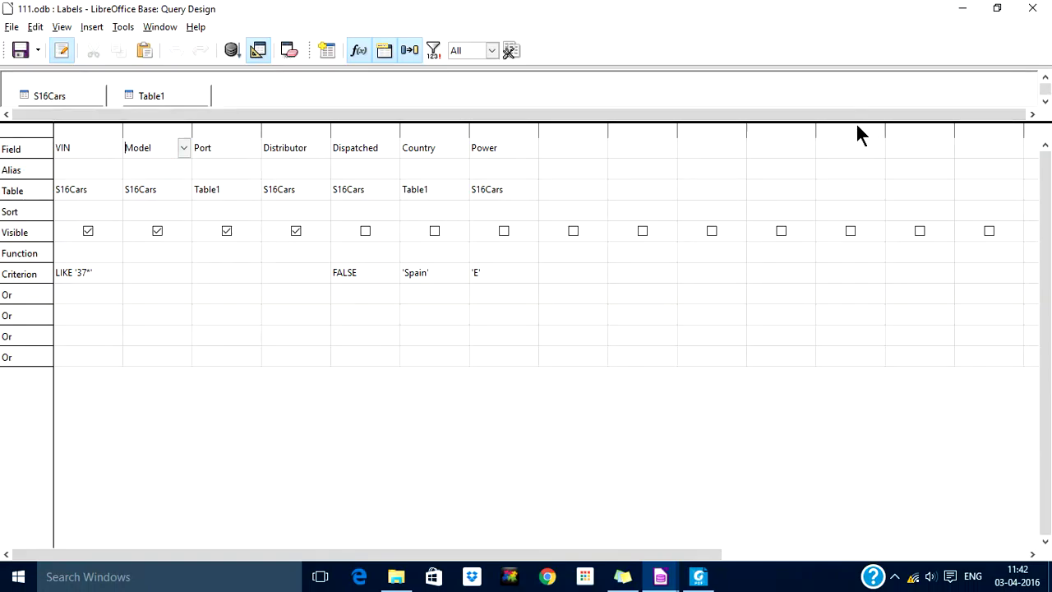
drag(855, 123, 854, 280)
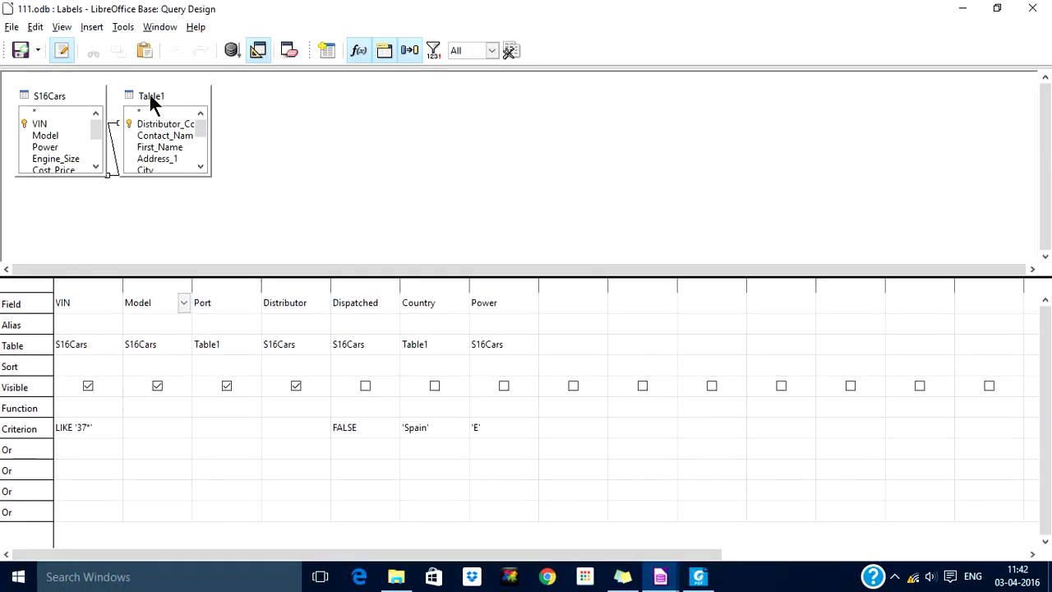
drag(150, 96, 228, 107)
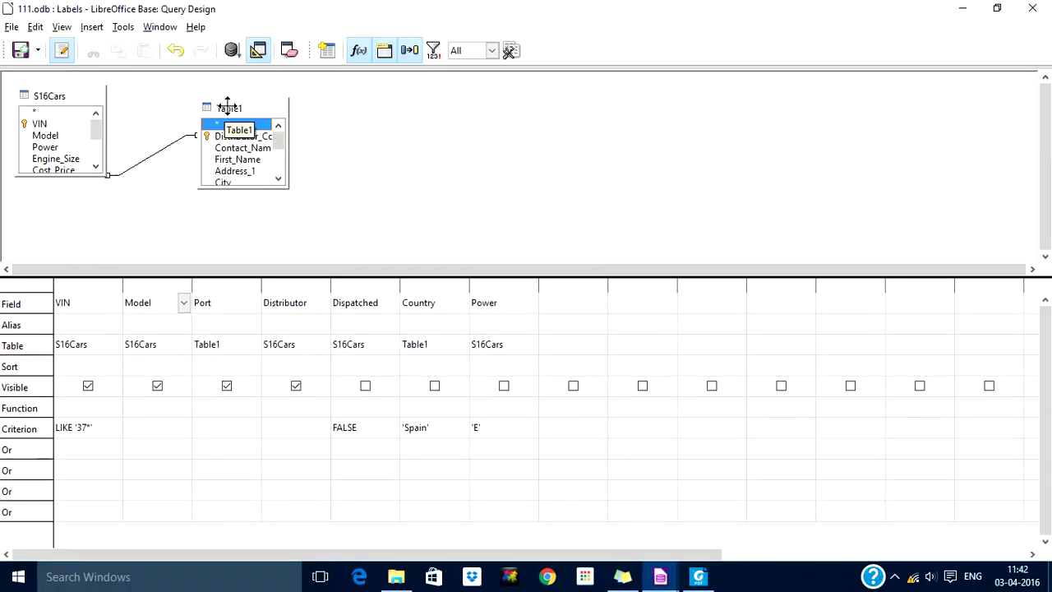